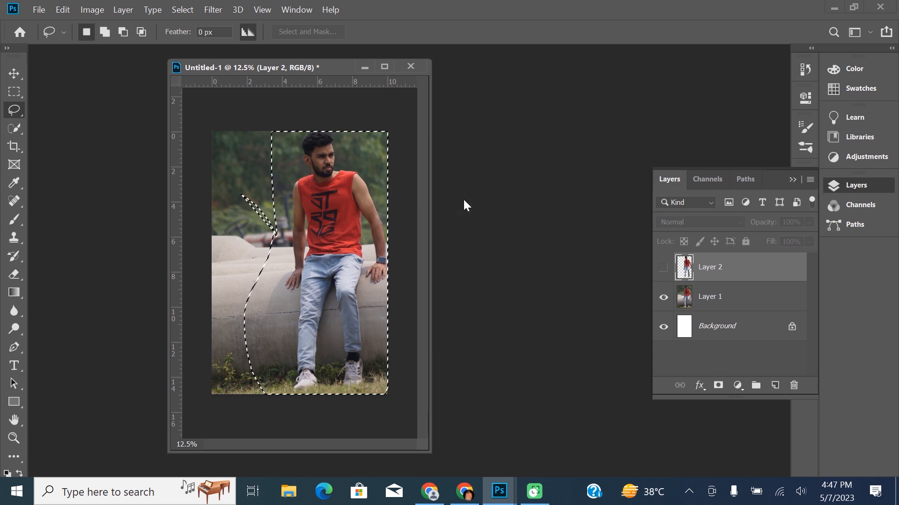
Step: Make Layer 2 visible, check it against Layer 1, and duplicate both Layer 1 and Layer 2
click(663, 268)
click(664, 297)
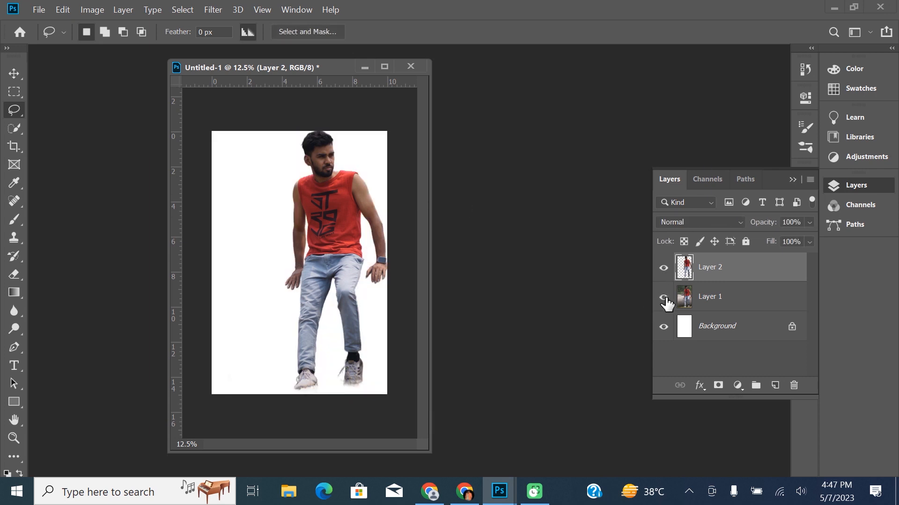
click(663, 298)
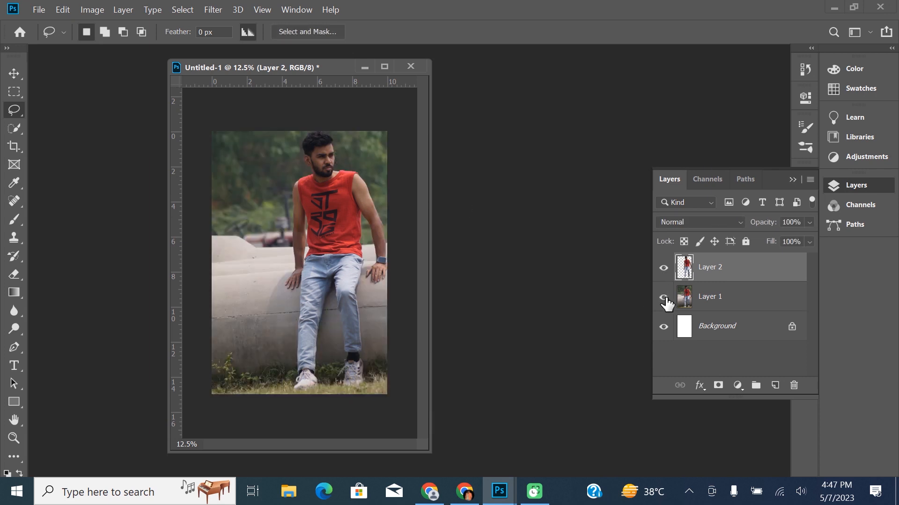
click(723, 297)
key(ctrl+j)
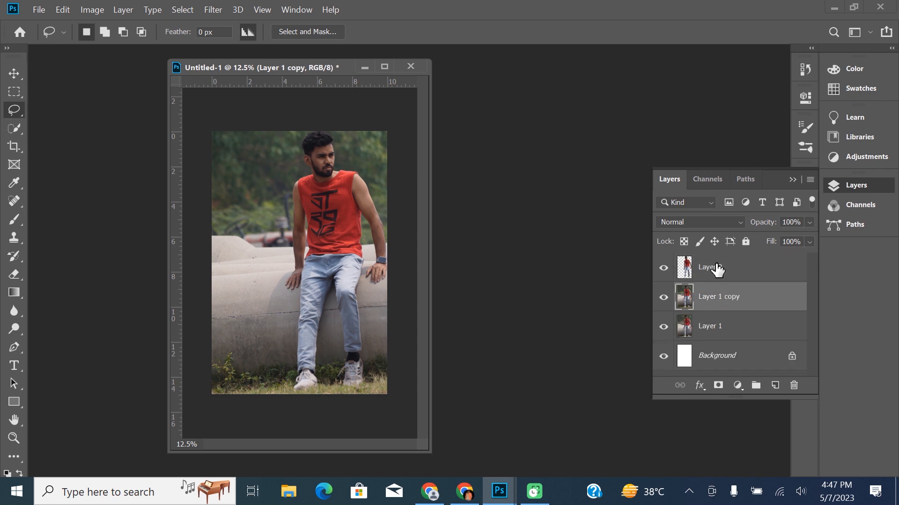
click(753, 267)
key(ctrl+j)
Step: Hide Layer 2, Layer 1 copy and Layer 1 so only Layer 2 copy shows over the background
click(664, 297)
click(663, 327)
click(663, 356)
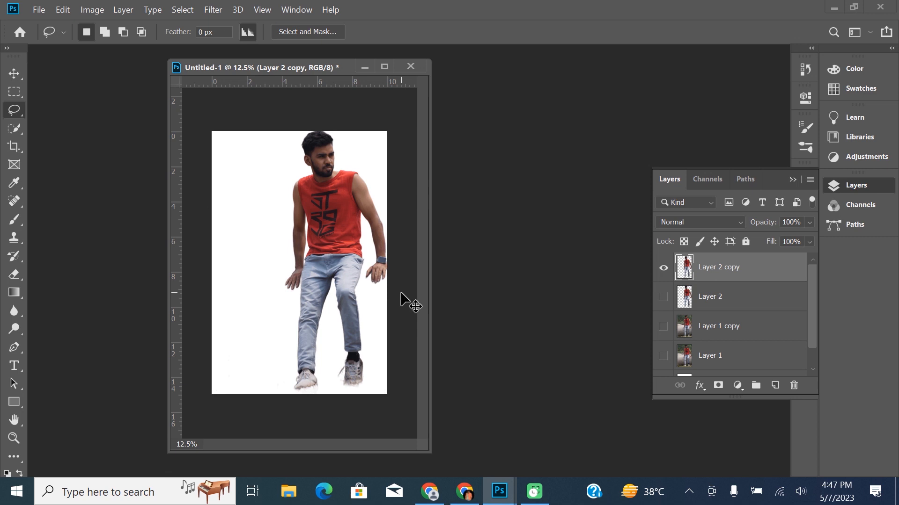
Step: Draw a closed Pen path around the outer part of the man's right upper arm, from shoulder to elbow
key(ctrl+plus)
drag(425, 305, 428, 242)
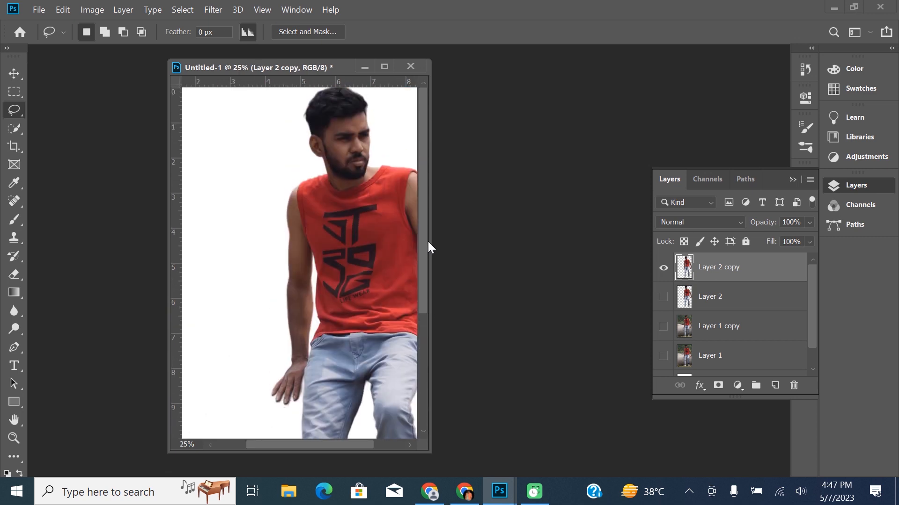
key(ctrl+plus)
key(ctrl+plus)
key(ctrl+plus)
key(ctrl+plus)
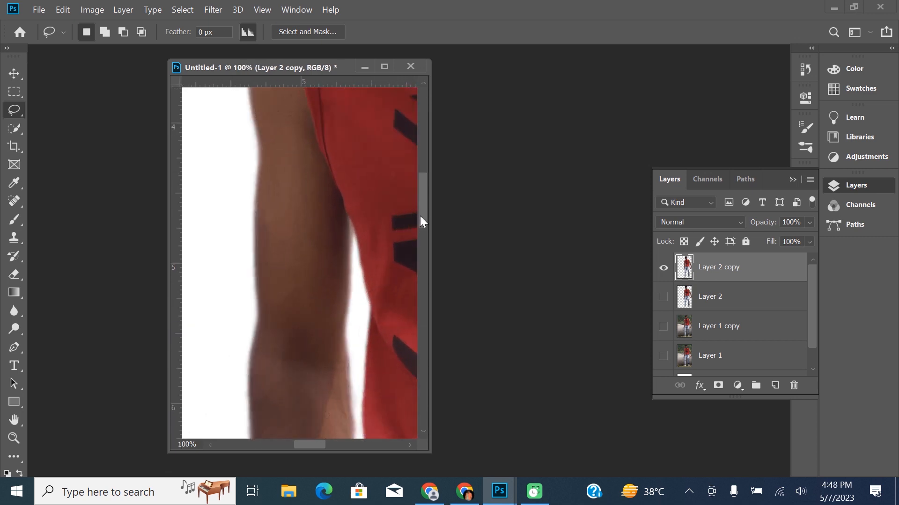
scroll(419, 211, up, 5)
key(ctrl+minus)
key(p)
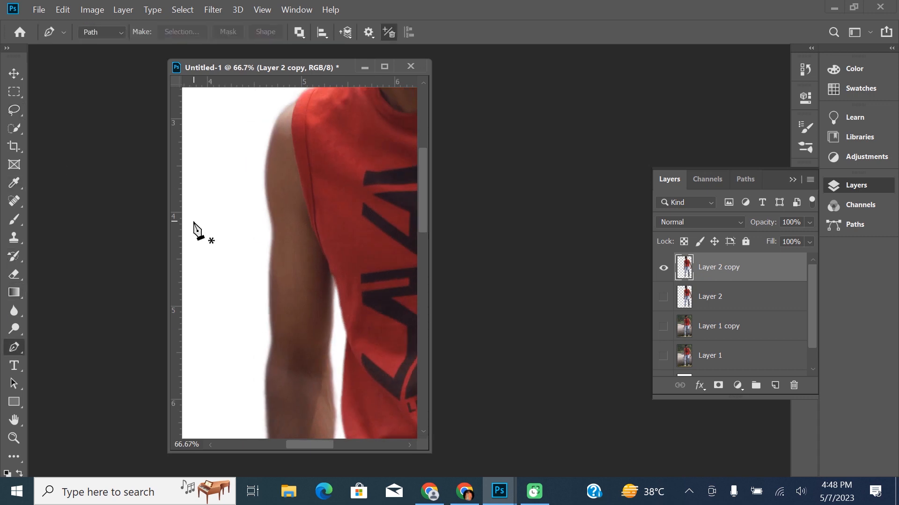
click(271, 105)
drag(295, 186, 307, 266)
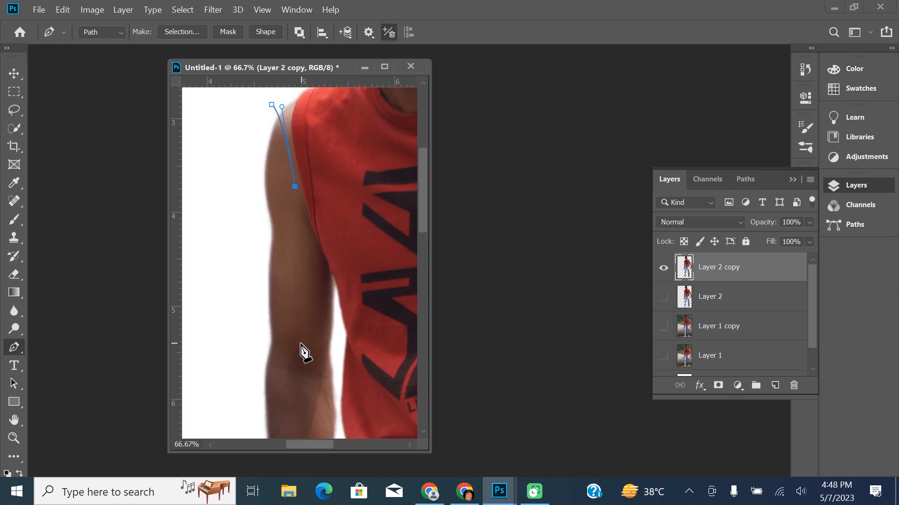
drag(301, 341, 296, 370)
drag(251, 337, 229, 317)
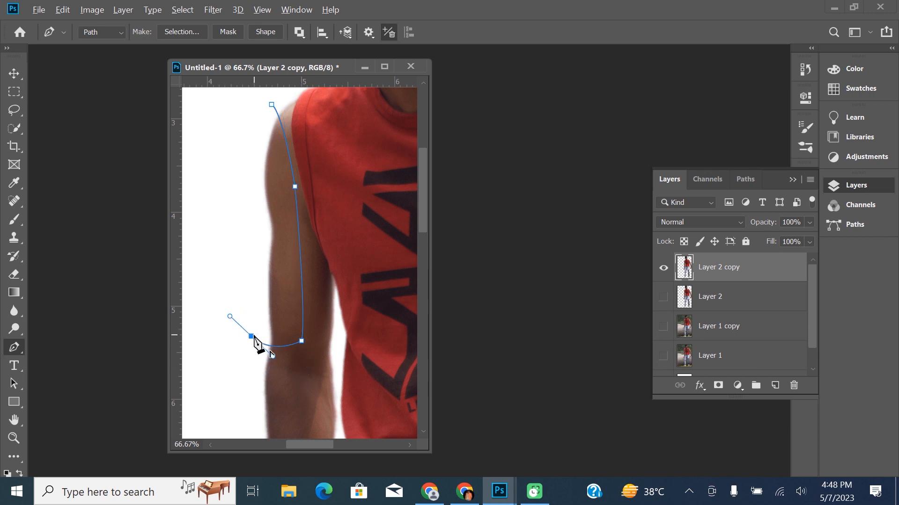
mouse_move(271, 104)
mouse_down()
mouse_move(286, 92)
mouse_move(273, 111)
mouse_up()
Step: Convert the right upper-arm path to a selection and copy that area of Layer 2 copy onto a new layer
right_click(271, 106)
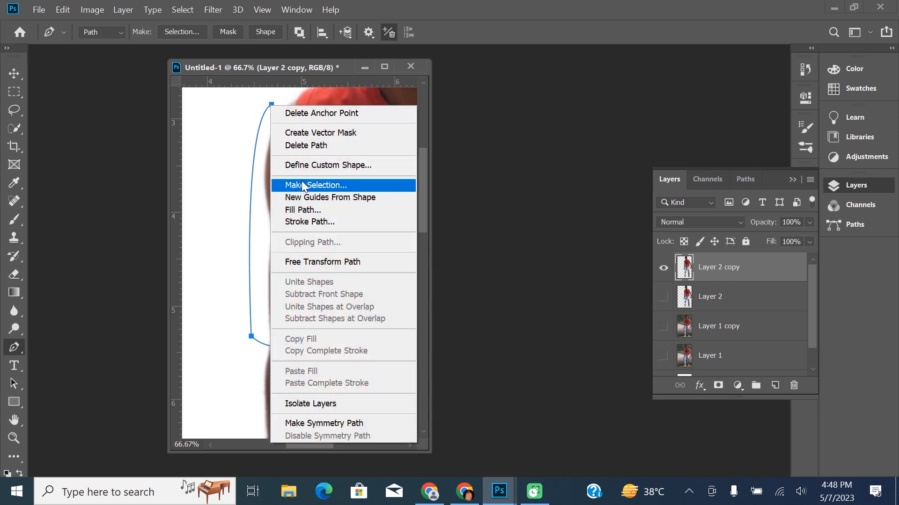
click(304, 184)
click(514, 115)
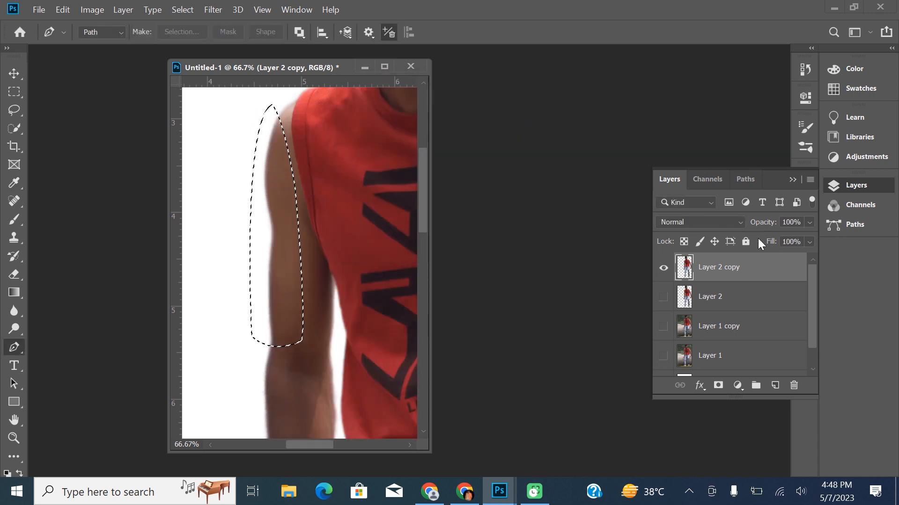
key(ctrl+j)
Step: Load Layer 3's outline as a selection, delete that area from Layer 2 copy, deselect, and check the cutout by toggling layer visibility
ctrl+click(687, 272)
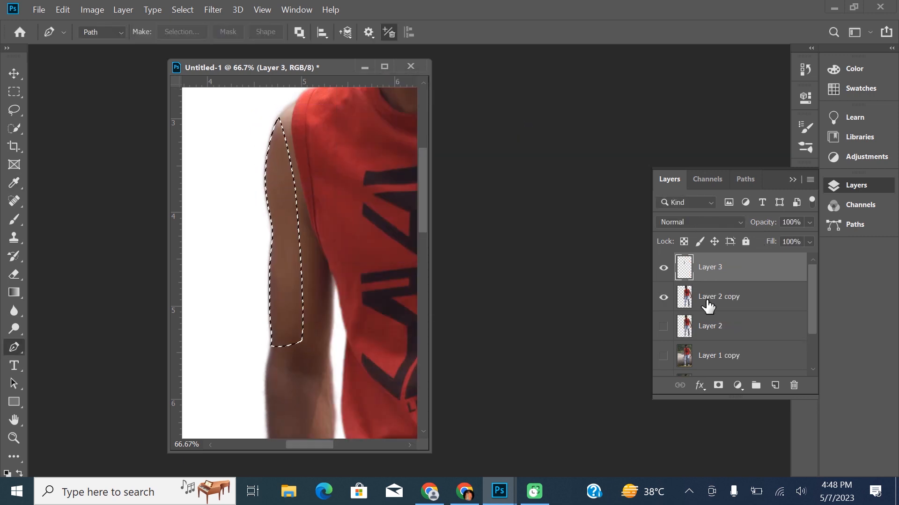
click(699, 303)
click(663, 267)
key(ctrl+d)
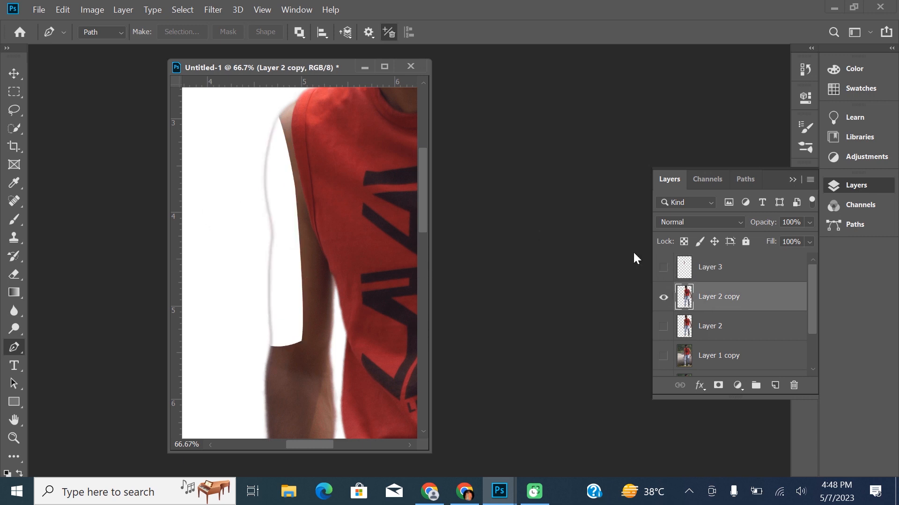
click(663, 267)
click(664, 297)
click(664, 298)
Step: Scale the right upper-arm piece on Layer 3 down to about 96% so a thin white gap outlines it
click(683, 274)
key(ctrl+t)
drag(279, 113, 280, 118)
drag(281, 346, 281, 344)
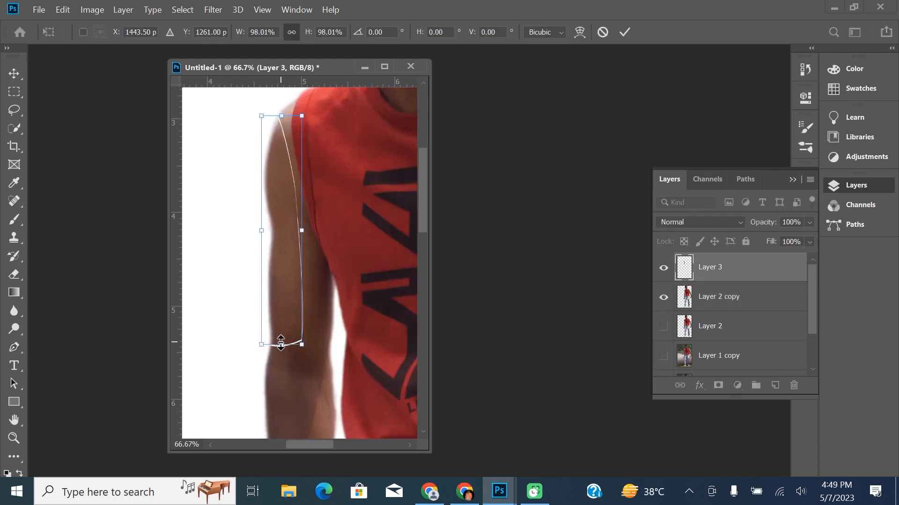
drag(301, 230, 298, 232)
drag(280, 343, 282, 348)
drag(279, 123, 277, 118)
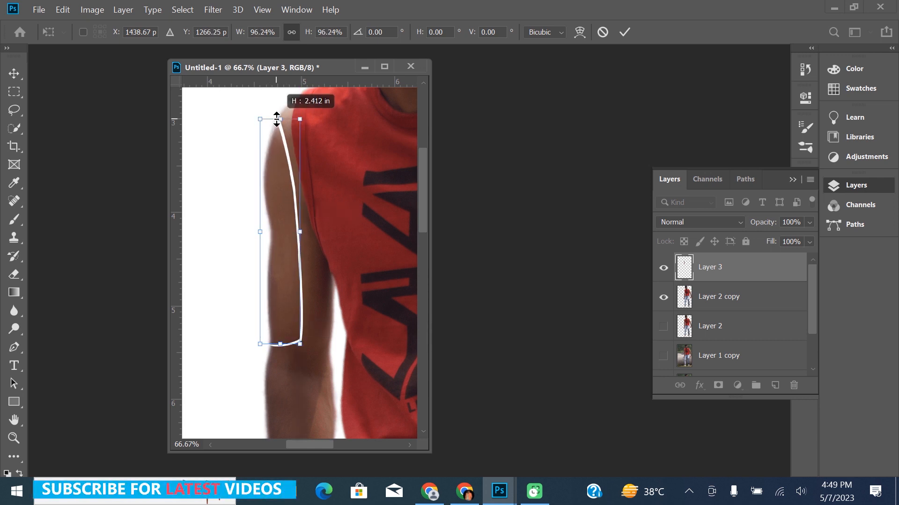
click(625, 32)
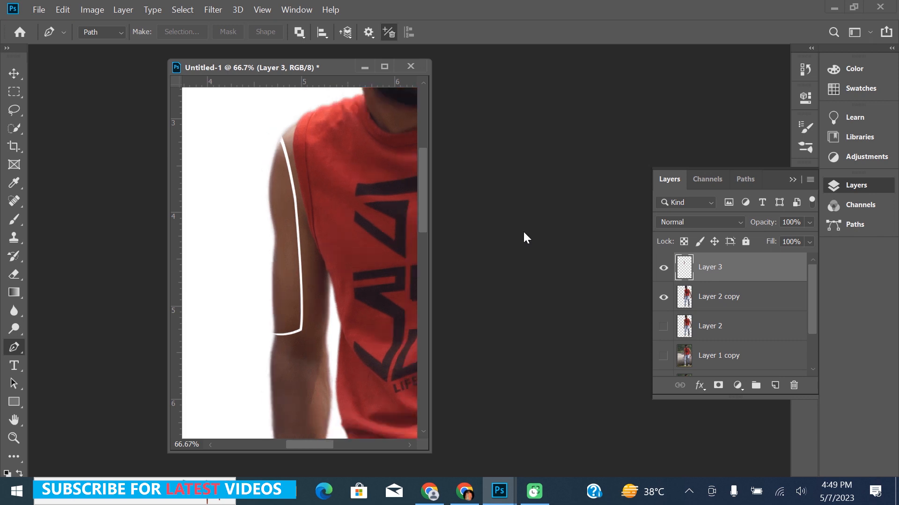
Step: With Layer 2 copy active, draw a closed Pen path around the outer part of the man's left upper arm
key(ctrl+minus)
key(ctrl+minus)
key(ctrl+minus)
key(ctrl+minus)
key(ctrl+minus)
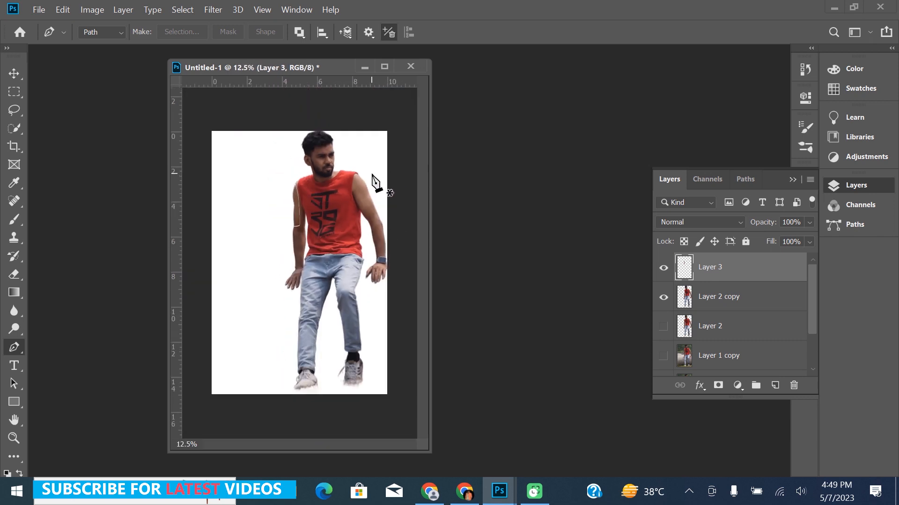
key(ctrl+plus)
key(ctrl+plus)
key(ctrl+plus)
key(ctrl+plus)
drag(326, 448, 388, 449)
drag(423, 269, 428, 202)
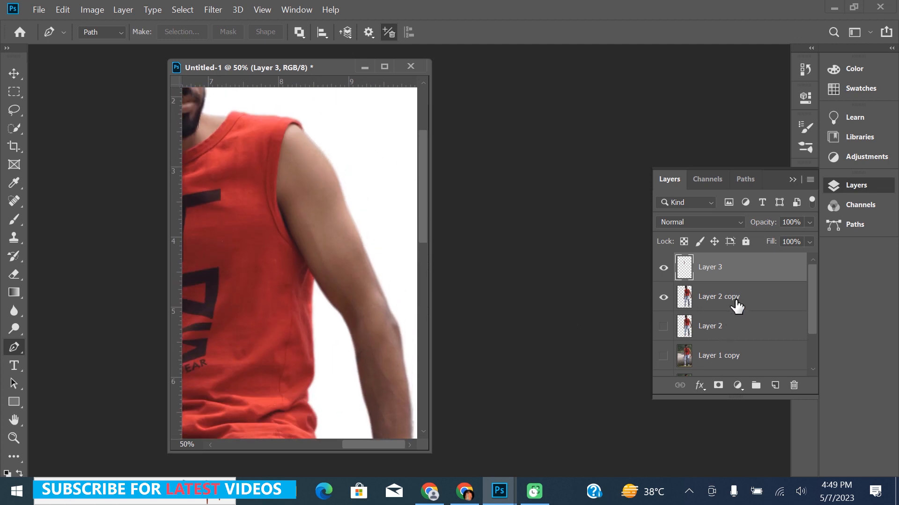
click(734, 302)
click(320, 122)
drag(292, 165, 290, 187)
drag(345, 293, 401, 364)
alt+click(346, 293)
drag(392, 262, 397, 243)
alt+click(392, 262)
click(321, 123)
Step: Convert the left upper-arm path to a selection with a 0-pixel feather and copy that area onto a new layer
right_click(318, 129)
click(356, 203)
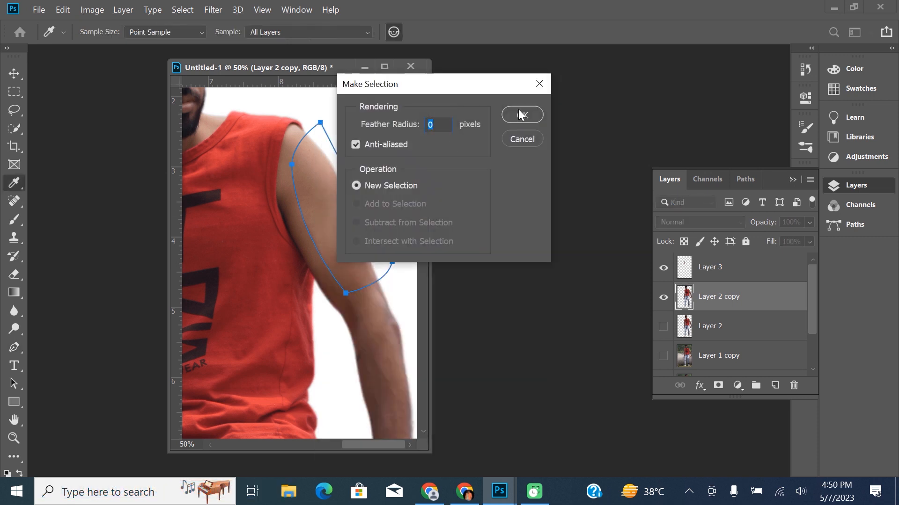
click(519, 114)
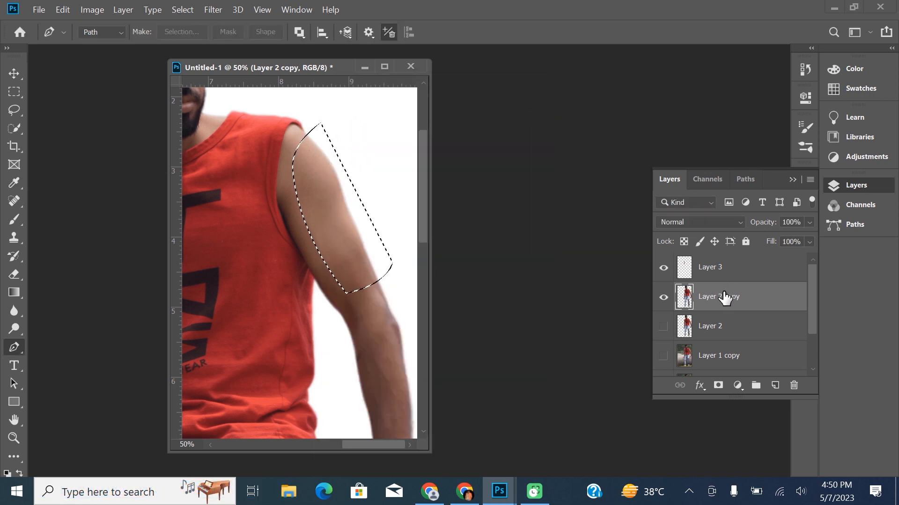
key(ctrl+j)
Step: Load Layer 4's outline as a selection, delete that area from Layer 2 copy, and deselect
ctrl+click(684, 297)
click(716, 328)
click(663, 297)
key(Delete)
key(ctrl+d)
click(663, 297)
key(ctrl+t)
key(p)
click(714, 299)
click(708, 272)
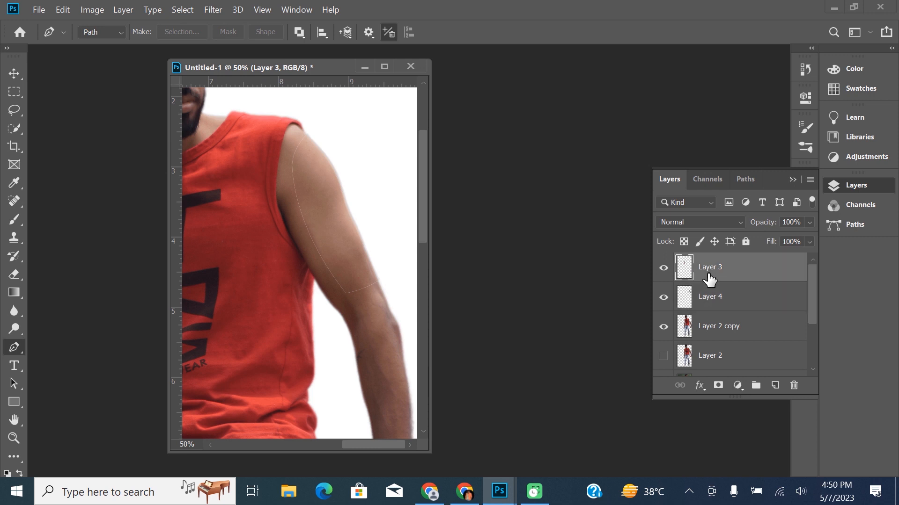
Step: Scale the left upper-arm piece on Layer 4 down to about 97% to open a thin white gap around it
click(704, 296)
key(ctrl+t)
drag(291, 214, 293, 214)
drag(379, 291, 378, 290)
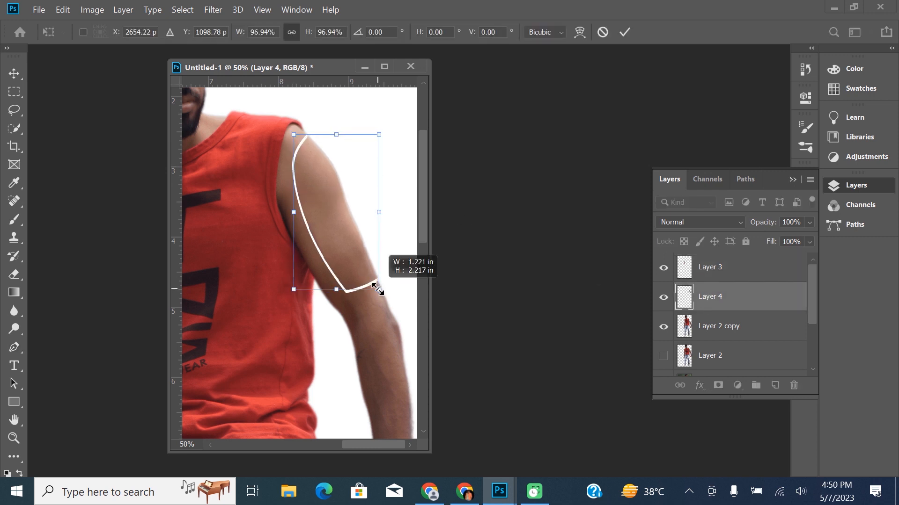
click(624, 32)
Step: With Layer 2 copy active, draw a closed Pen path along the inner side of the man's right forearm, from elbow toward wrist
key(ctrl+minus)
key(ctrl+minus)
key(ctrl+minus)
key(ctrl+minus)
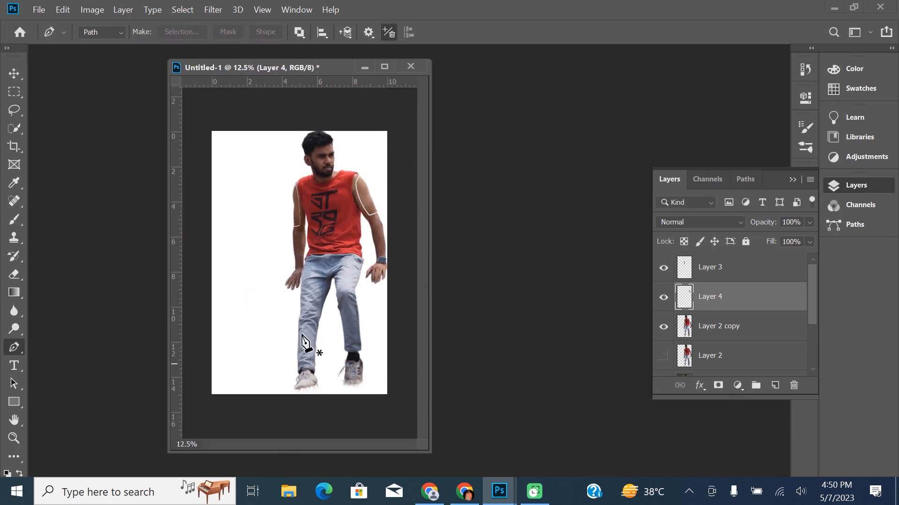
drag(323, 66, 259, 72)
key(ctrl+minus)
key(ctrl+plus)
key(ctrl+plus)
key(ctrl+plus)
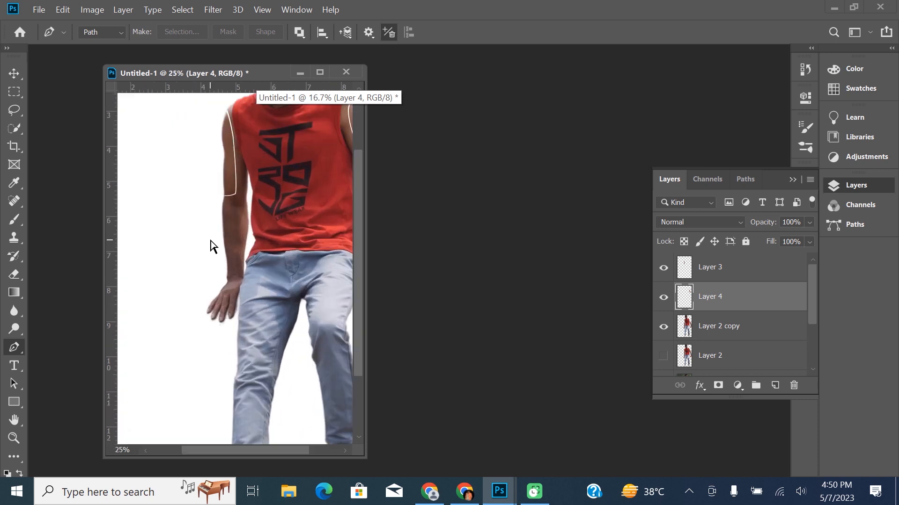
key(ctrl+plus)
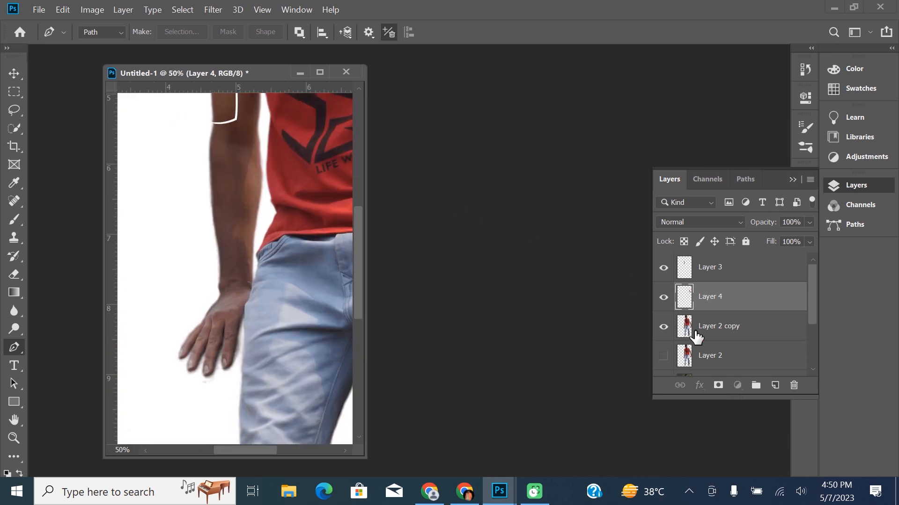
click(696, 336)
click(263, 152)
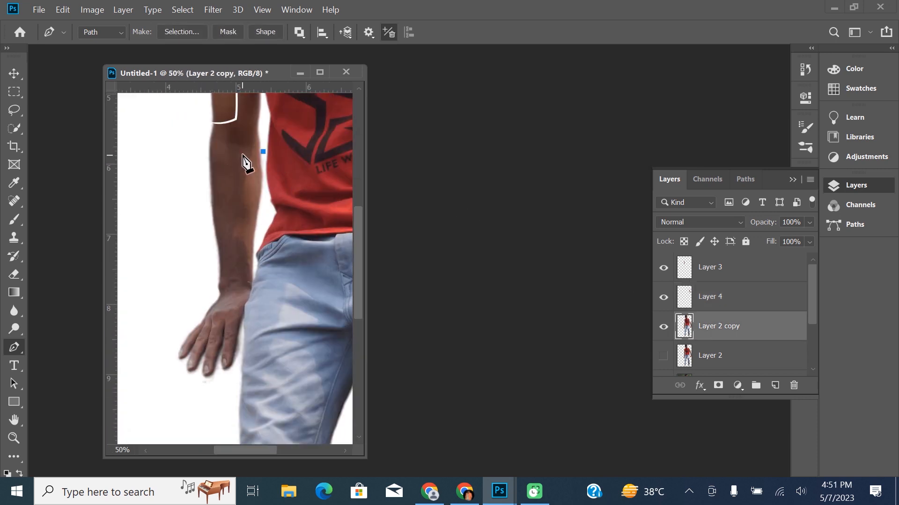
drag(241, 154, 238, 158)
drag(247, 270, 257, 295)
drag(253, 263, 259, 236)
click(261, 218)
click(264, 176)
click(265, 155)
Step: Convert the forearm path to a selection and copy that area of Layer 2 copy onto a new layer
right_click(256, 161)
click(313, 220)
key(Return)
key(ctrl+j)
Step: Load Layer 5's outline as a selection, delete that forearm area from Layer 2 copy, and deselect
click(690, 353)
ctrl+click(689, 335)
key(Delete)
key(ctrl+d)
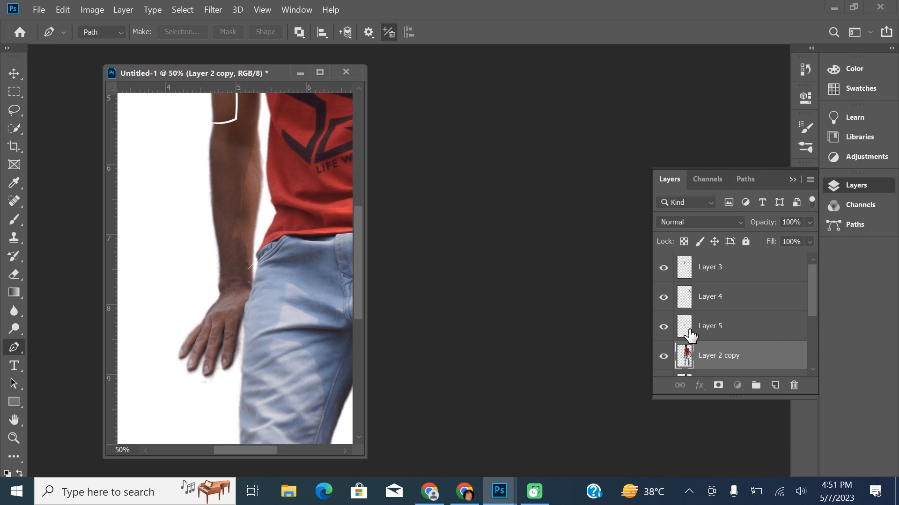
Step: Free-transform the forearm piece on Layer 5 to about 96% scale and nudge it 2 pixels to the right
click(689, 335)
key(ctrl+t)
drag(238, 211, 240, 212)
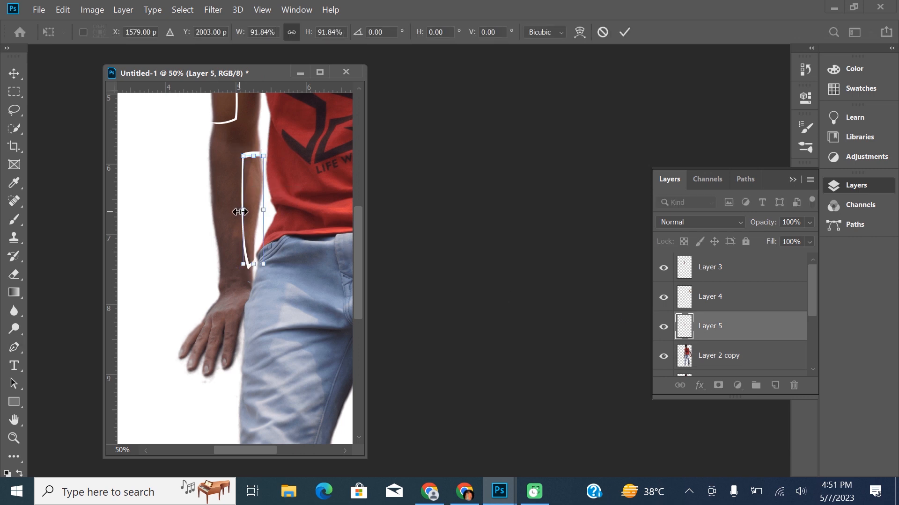
key(ctrl+plus)
key(ctrl+plus)
drag(272, 153, 272, 147)
drag(271, 371, 271, 375)
key(ctrl+plus)
drag(358, 251, 309, 273)
key(ctrl+minus)
key(ctrl+minus)
key(ctrl+minus)
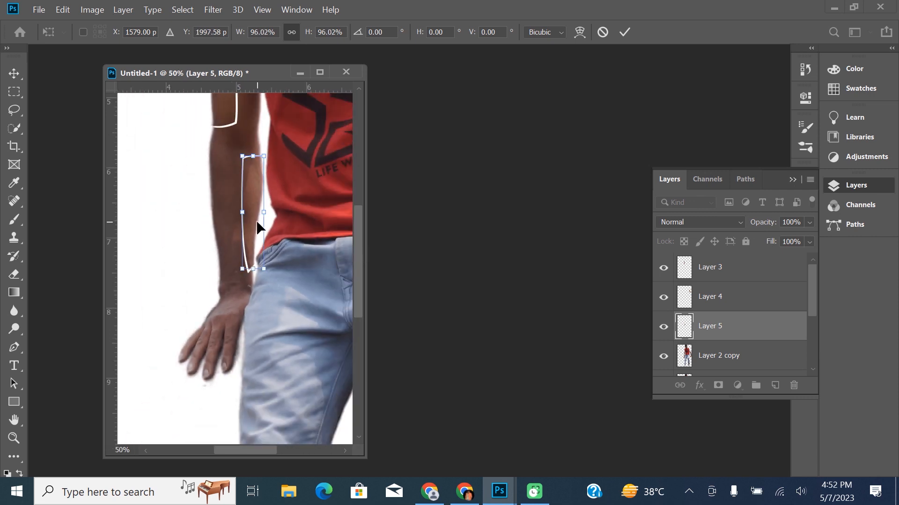
key(Right)
key(Right)
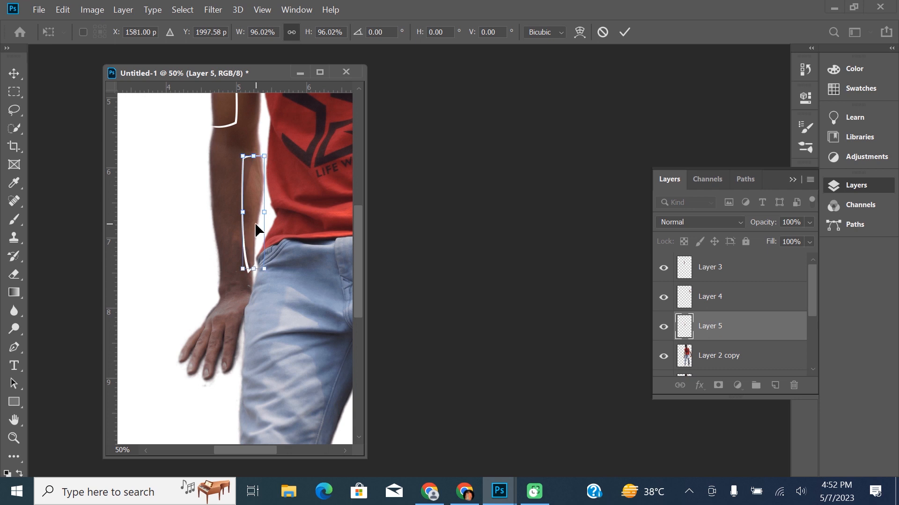
Step: Warp the forearm piece's lower outer corner slightly to even out the gap, and apply the transform
right_click(247, 266)
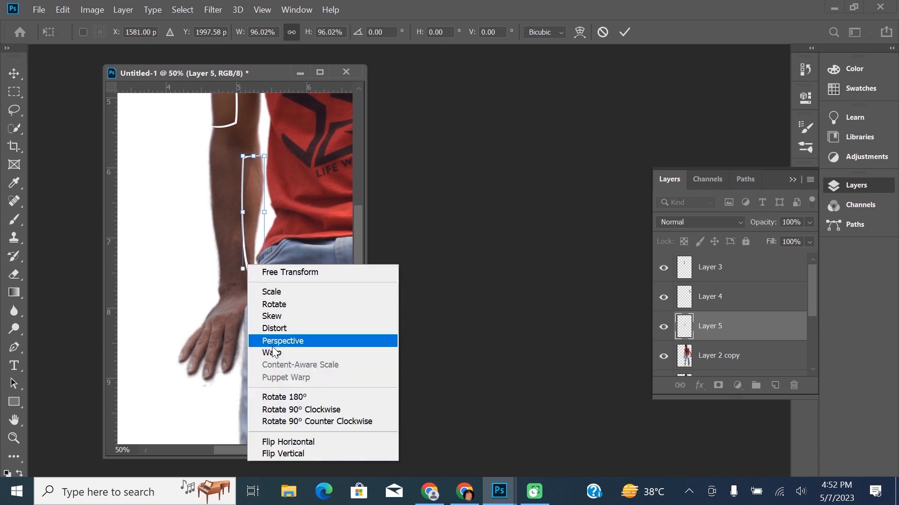
key(Escape)
right_click(241, 213)
click(262, 304)
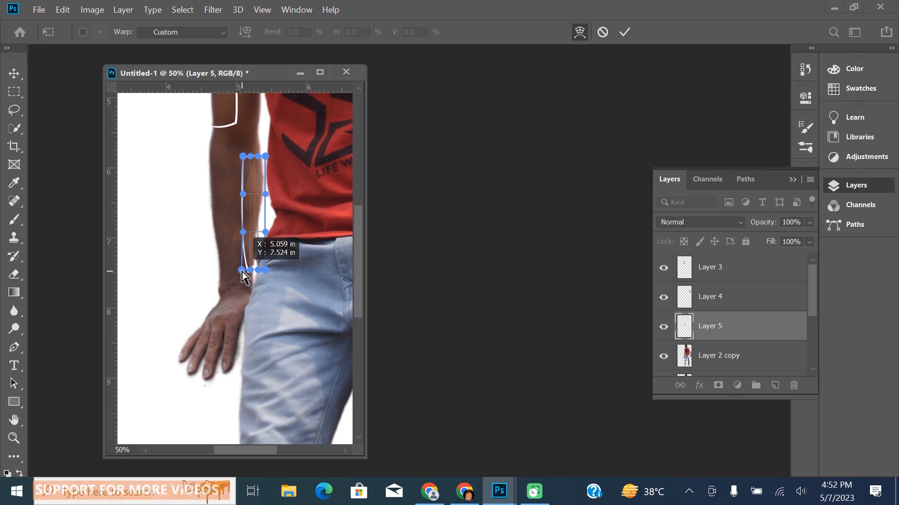
click(625, 32)
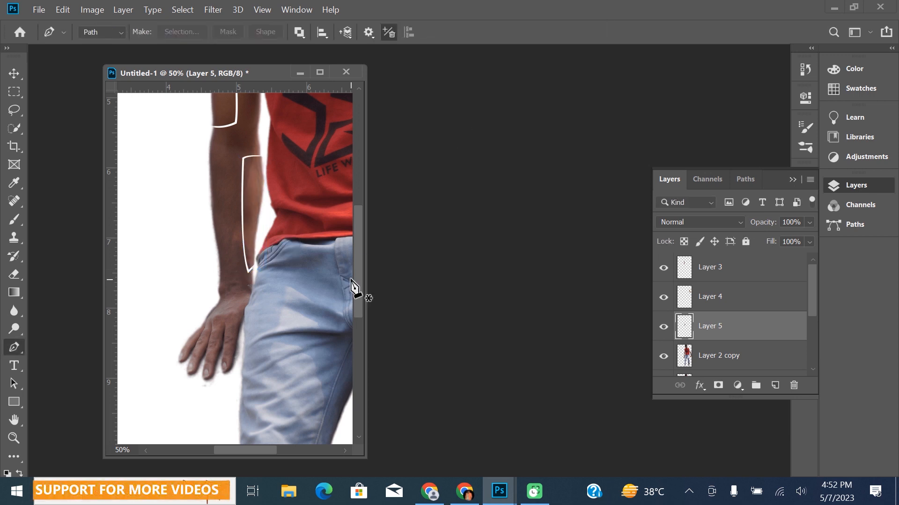
key(9)
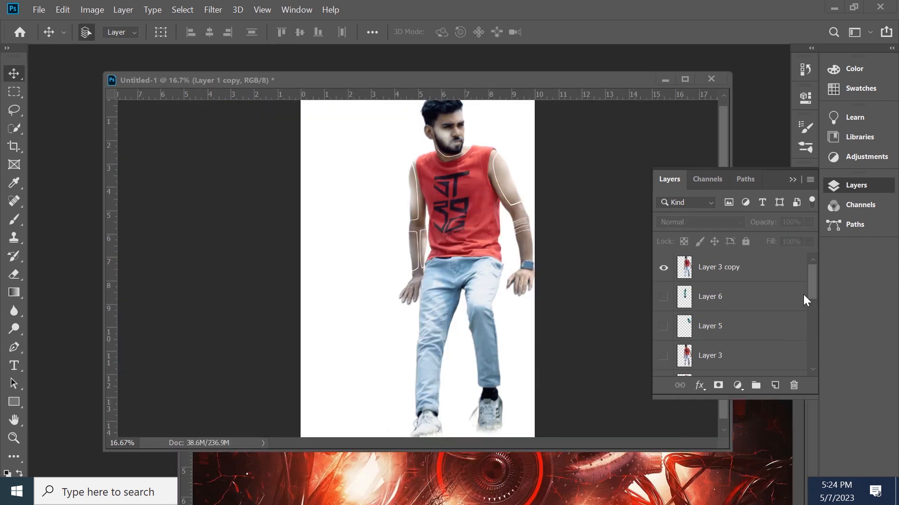
drag(813, 282, 813, 321)
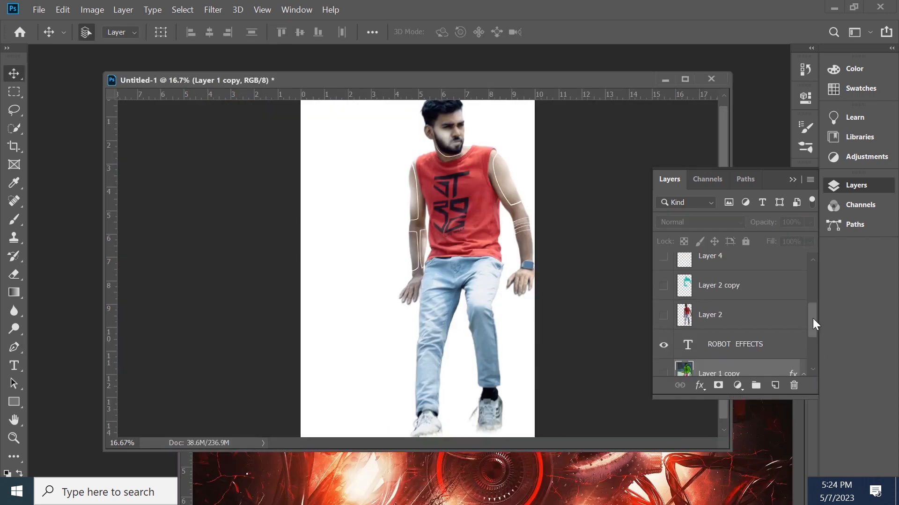
Step: Turn on the visibility of Layer 1 copy and Layer 2 copy, keeping the original Layer 2 hidden
scroll(726, 305, down, 2)
click(663, 276)
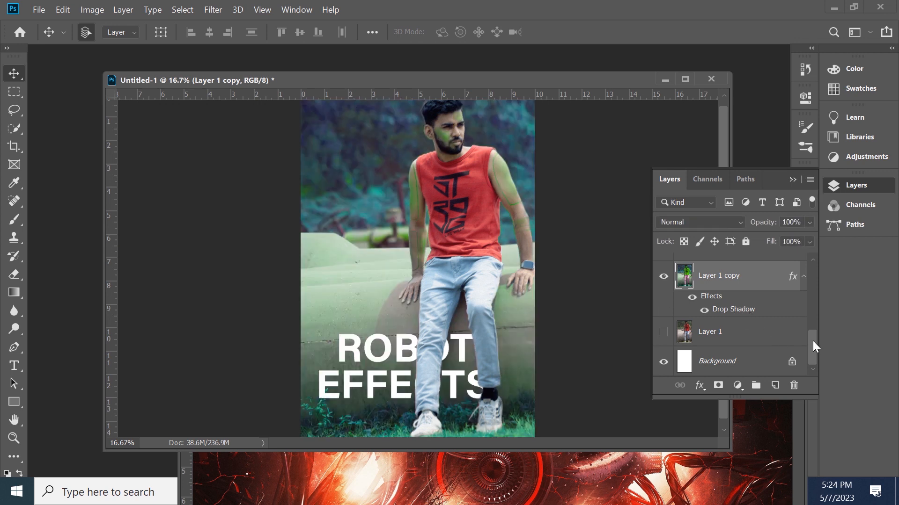
scroll(812, 341, up, 3)
click(663, 312)
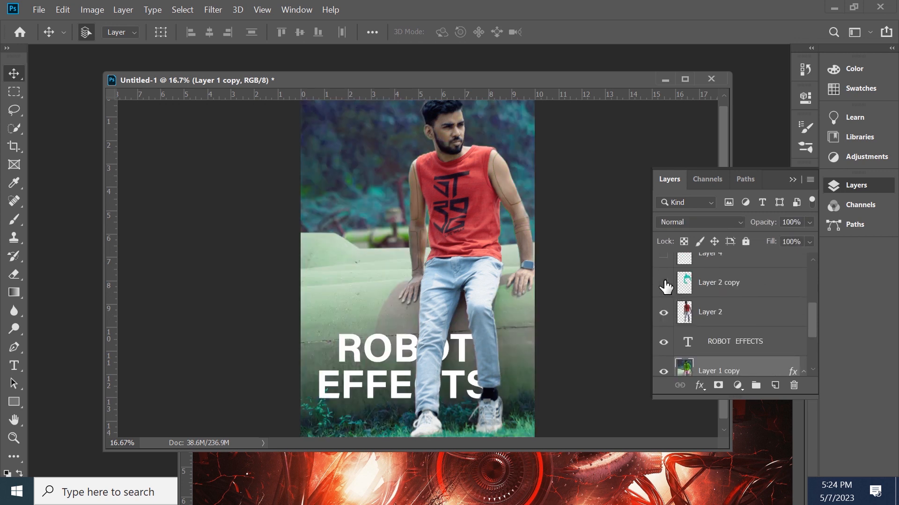
click(664, 311)
click(663, 283)
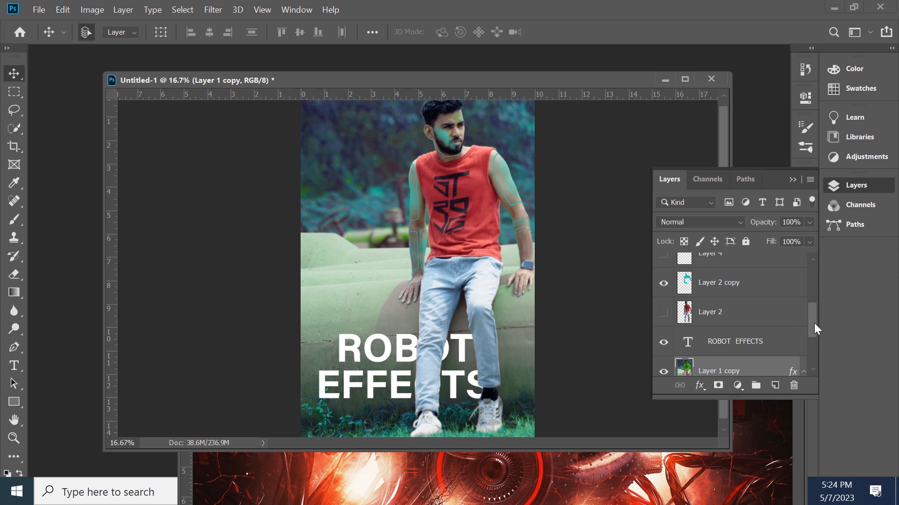
Step: Turn on the visibility of Layer 4, Layer 5 and Layer 6, keeping Layer 3 hidden
scroll(814, 322, up, 2)
click(664, 326)
click(663, 296)
click(663, 295)
click(663, 265)
scroll(791, 305, up, 2)
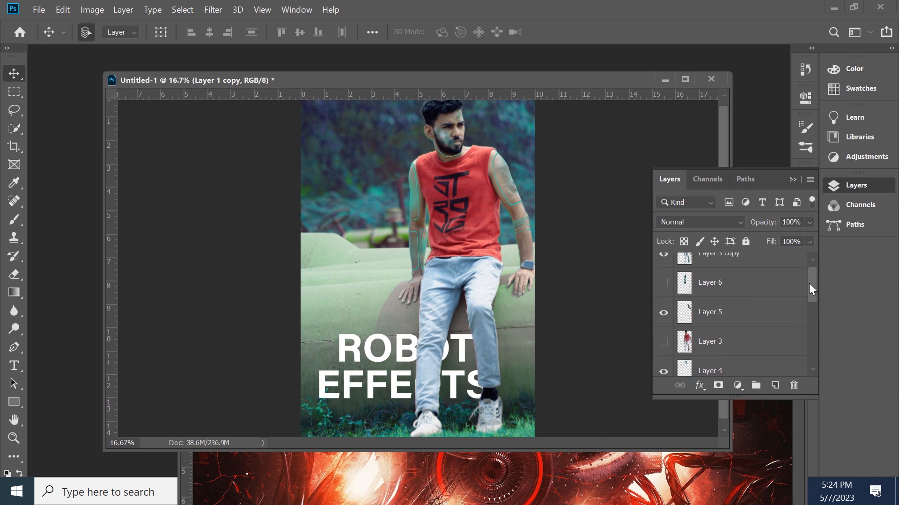
click(663, 297)
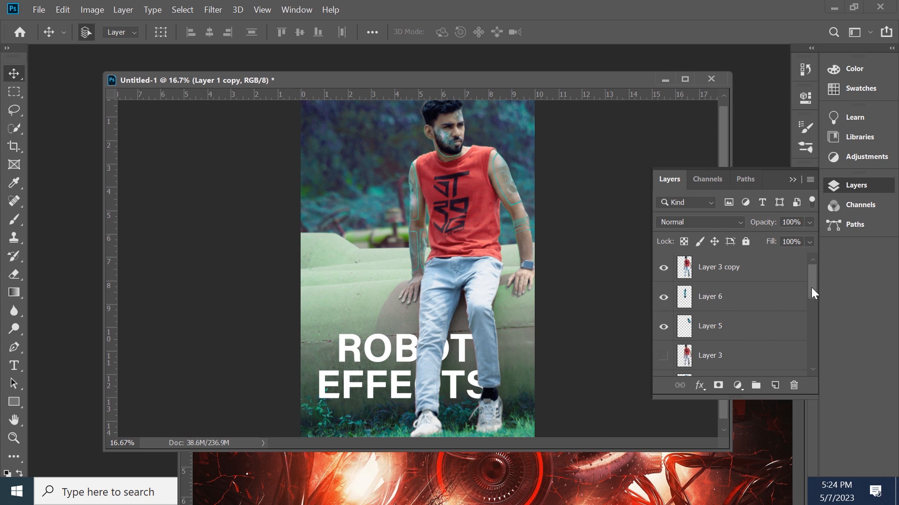
Step: Toggle Layer 3 copy off and on to compare the composition with and without it, and examine the whole poster
click(663, 268)
click(663, 268)
click(663, 267)
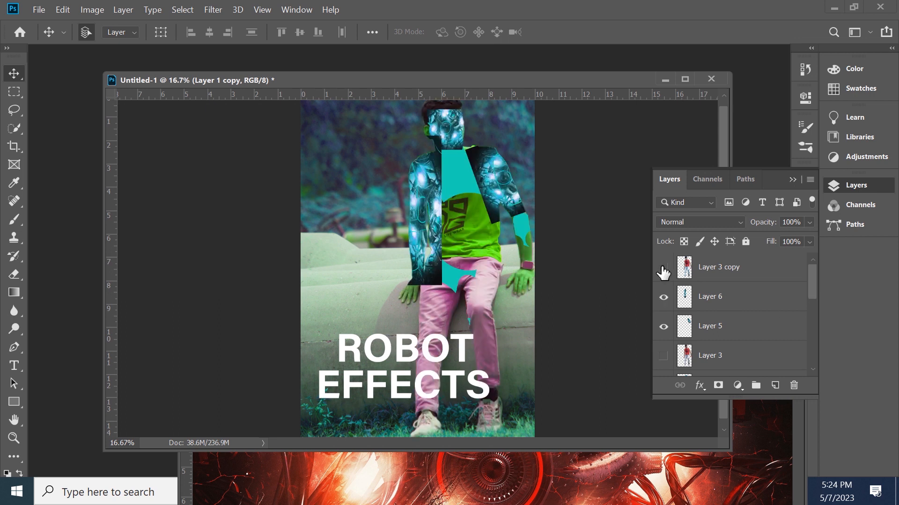
click(663, 267)
key(ctrl+minus)
key(ctrl+minus)
key(ctrl+plus)
key(ctrl+plus)
key(ctrl+minus)
key(ctrl+plus)
key(ctrl+plus)
key(ctrl+minus)
key(ctrl+minus)
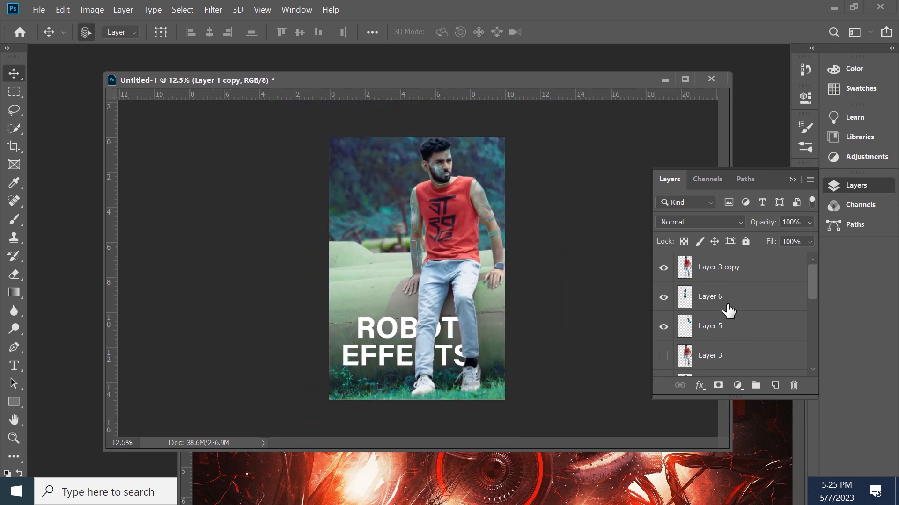
Step: Brighten the cyan gap colour on Layer 2 copy with Levels, using input black point 24 and midtone 3.37
drag(808, 287, 808, 324)
click(662, 285)
click(661, 285)
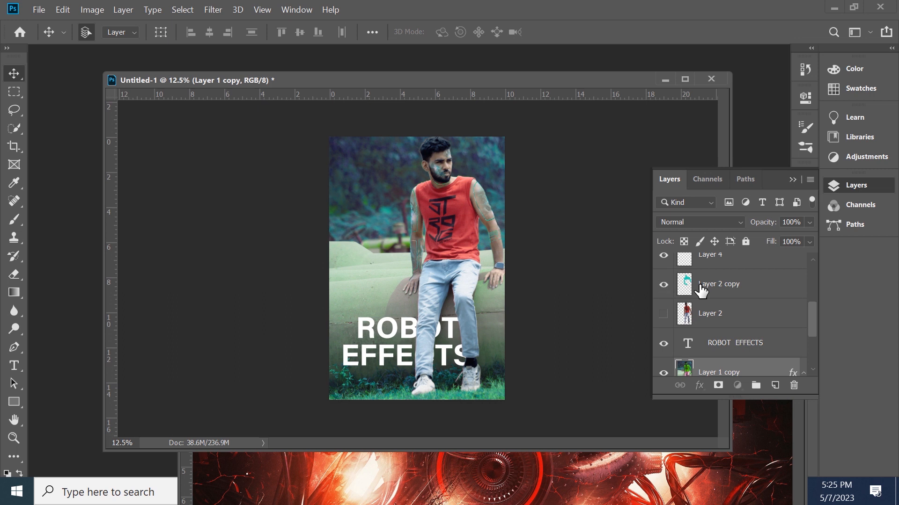
click(699, 290)
key(ctrl+l)
drag(578, 241, 610, 239)
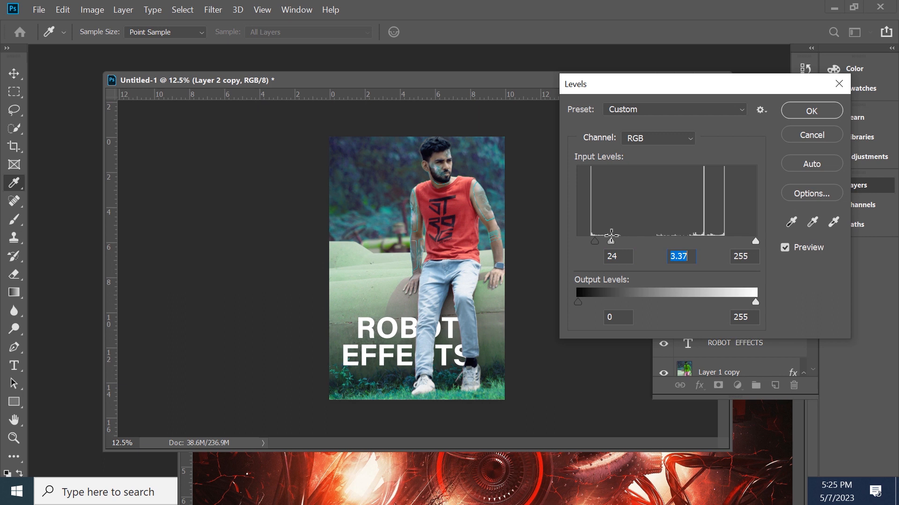
click(813, 109)
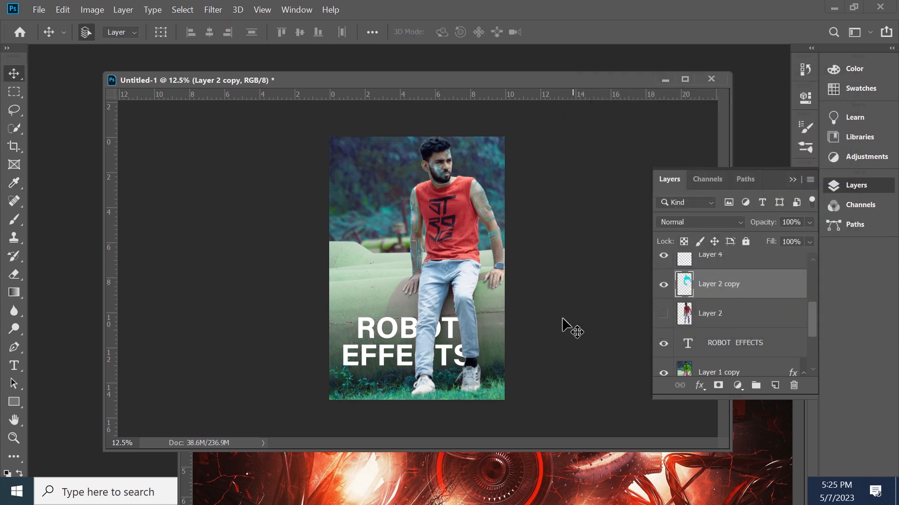
Step: Examine the brightened cyan gap outlines on the arms at several magnifications
key(ctrl+minus)
key(ctrl+plus)
key(ctrl+plus)
key(ctrl+minus)
key(ctrl+plus)
key(ctrl+plus)
key(ctrl+minus)
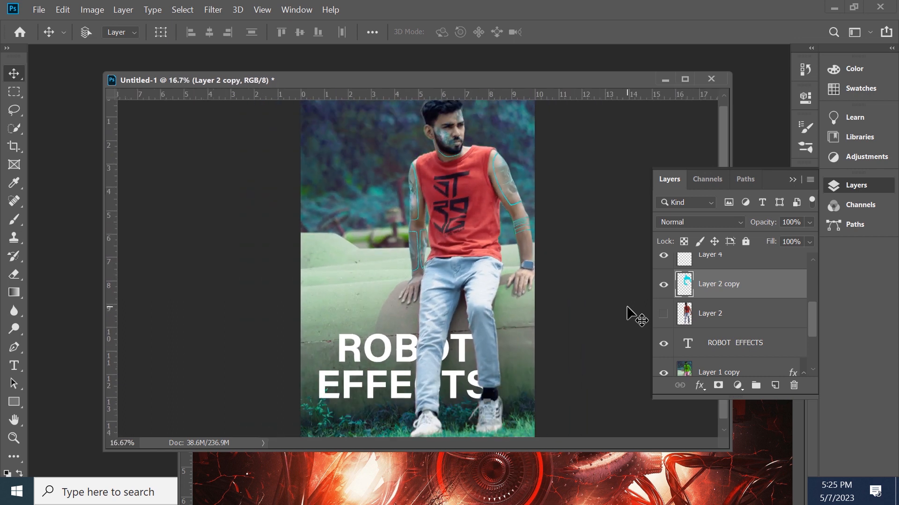
key(ctrl+plus)
key(ctrl+plus)
key(ctrl+plus)
key(ctrl+plus)
key(ctrl+minus)
key(ctrl+minus)
key(ctrl+minus)
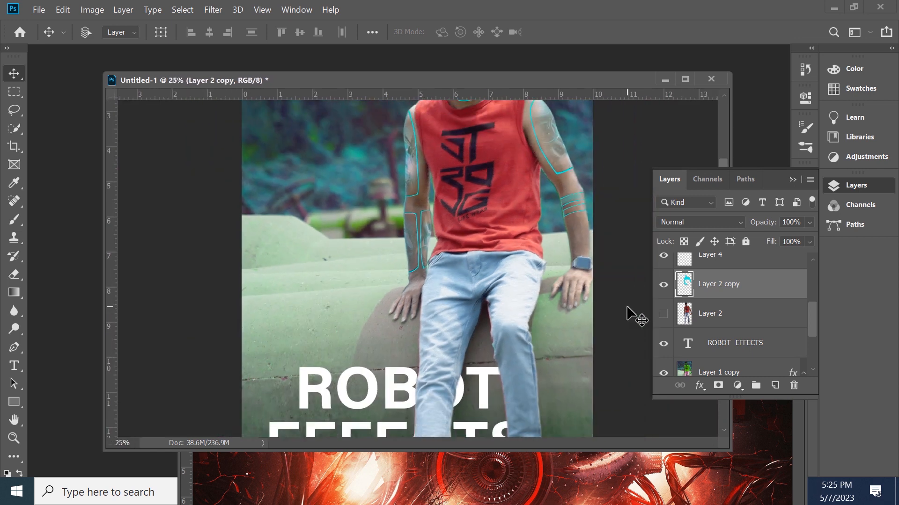
key(e)
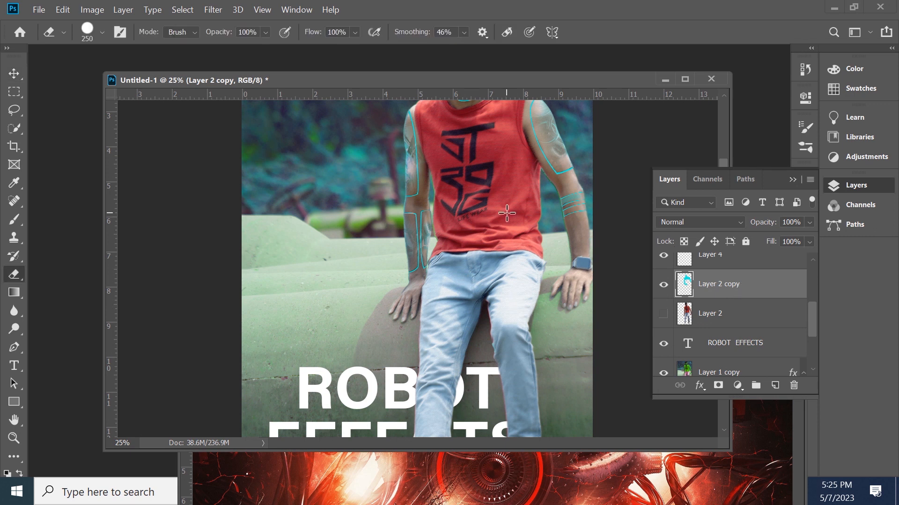
key(ctrl+plus)
key(ctrl+plus)
key(ctrl+plus)
key(ctrl+plus)
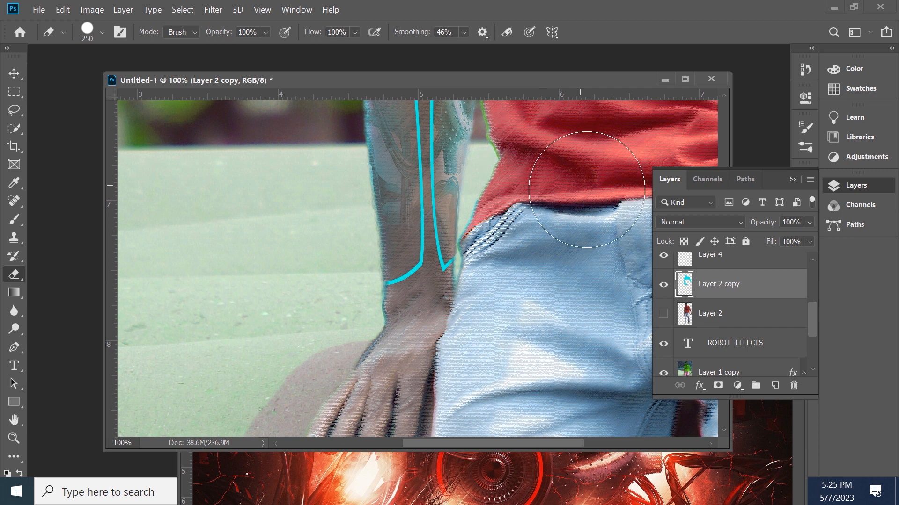
mouse_move(806, 335)
mouse_down()
mouse_move(809, 301)
mouse_move(809, 324)
mouse_move(798, 285)
mouse_move(798, 334)
mouse_up()
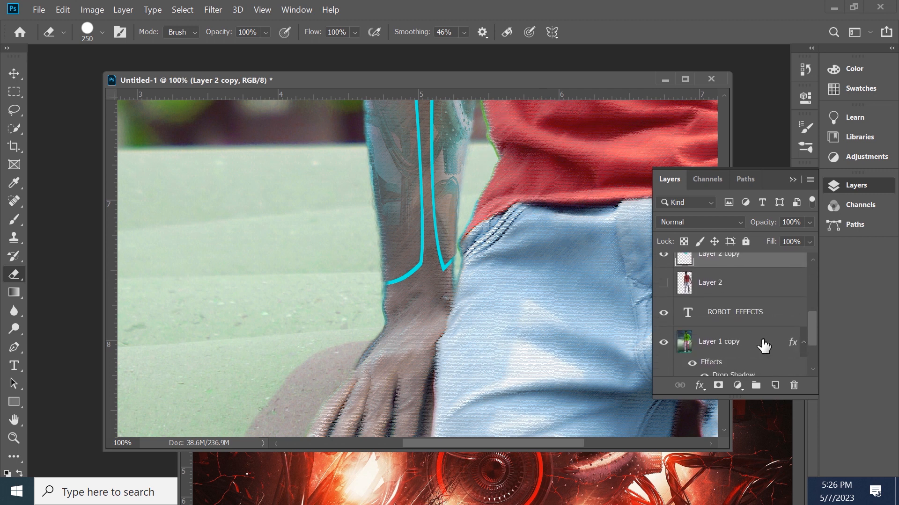
click(740, 335)
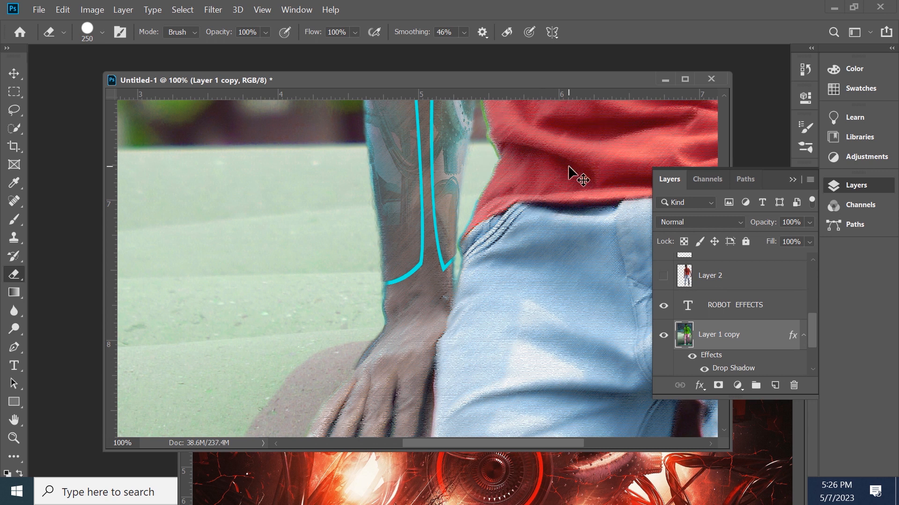
drag(813, 325, 797, 259)
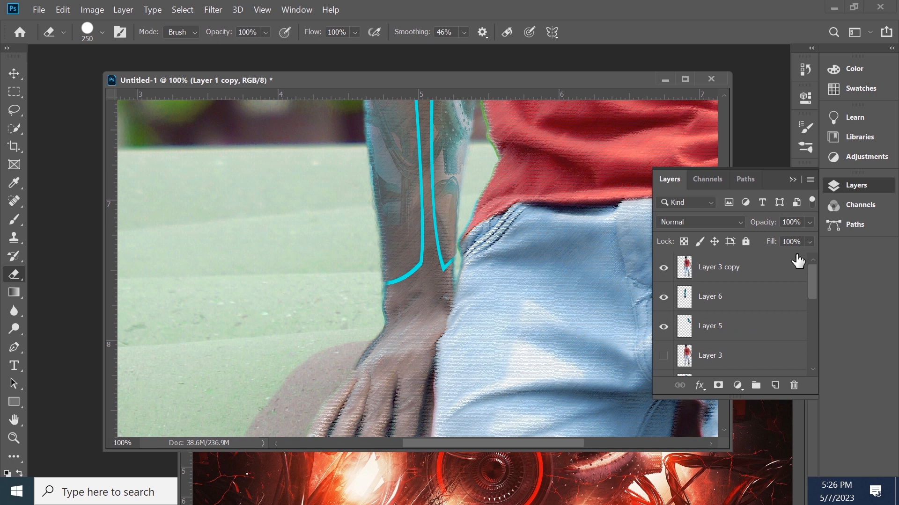
Step: Apply a Levels adjustment to Layer 3 copy that slightly brightens its midtones
key(ctrl+minus)
key(ctrl+minus)
key(ctrl+minus)
key(ctrl+minus)
key(ctrl+minus)
key(ctrl+minus)
key(ctrl+plus)
key(ctrl+minus)
click(774, 276)
key(ctrl+l)
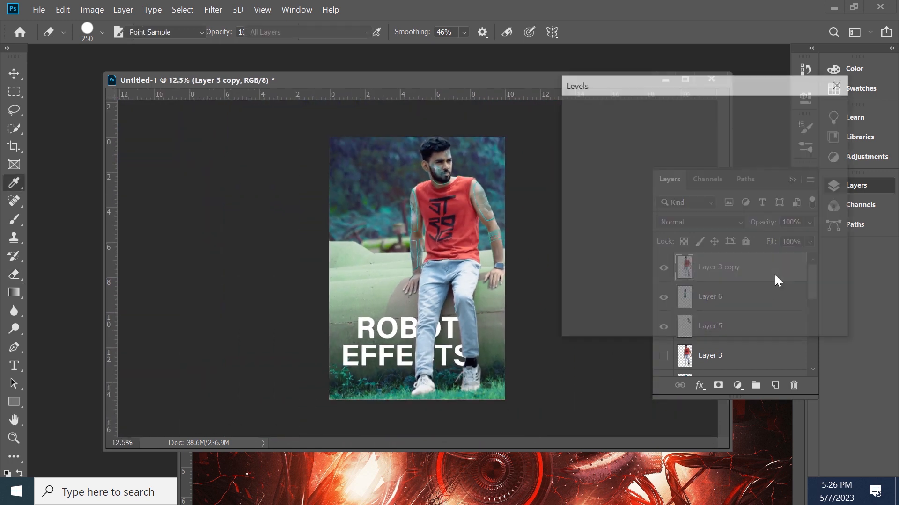
drag(582, 241, 563, 243)
drag(667, 242, 657, 242)
click(821, 111)
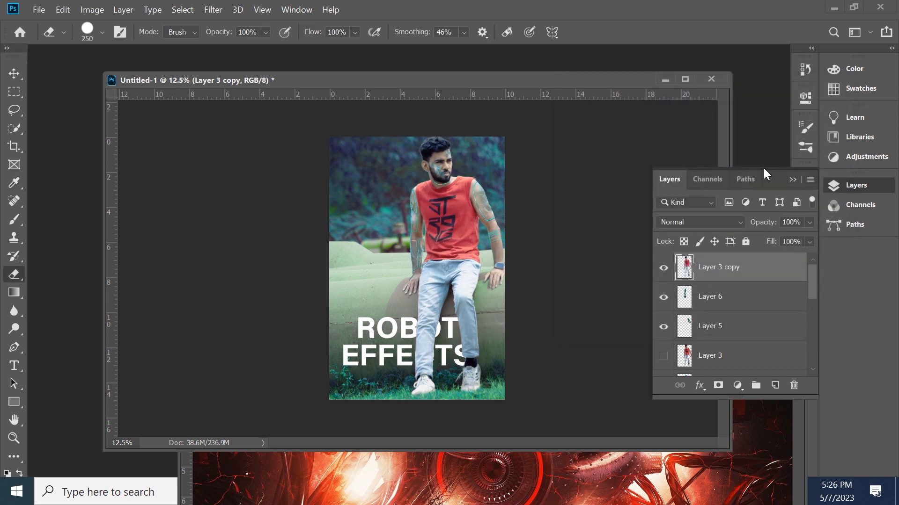
click(182, 9)
click(234, 22)
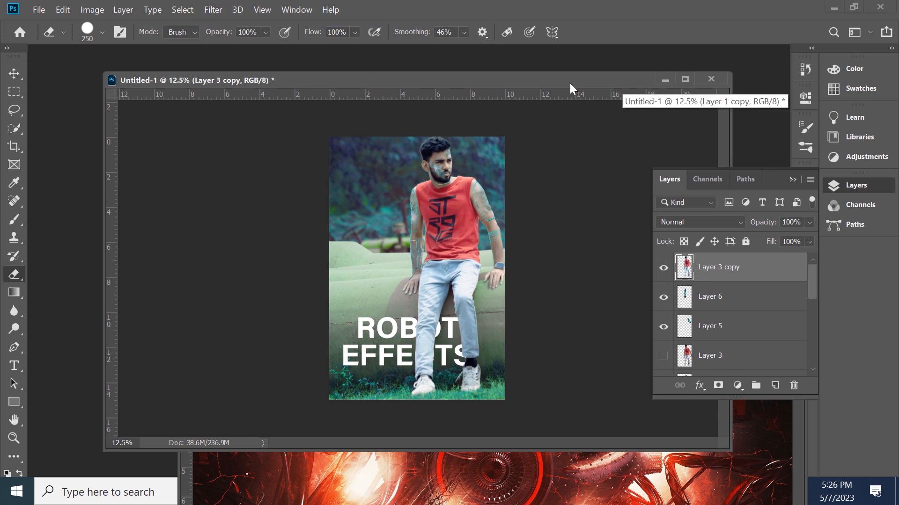
click(704, 298)
click(713, 273)
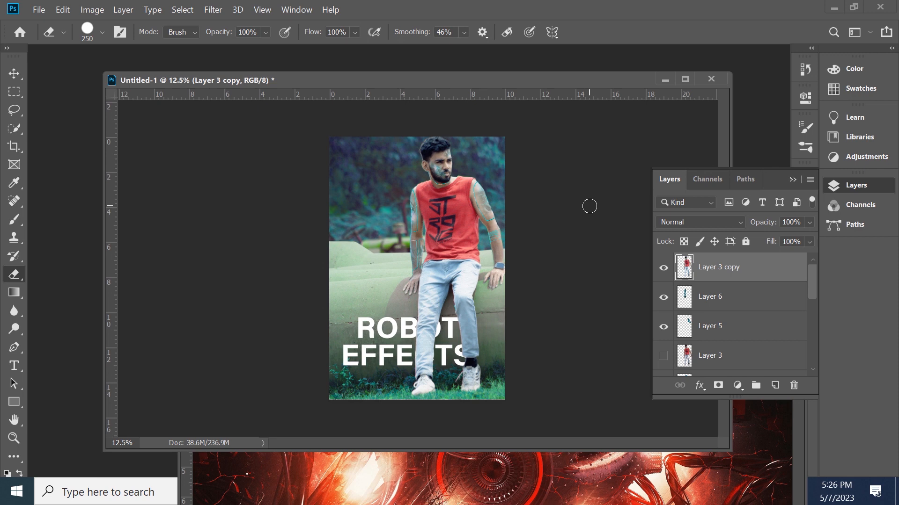